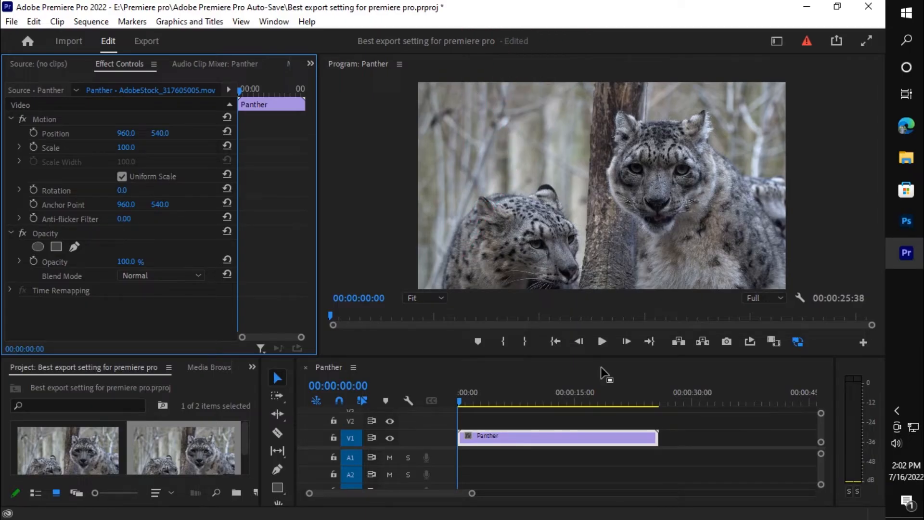
# - Play the Panther sequence to preview it, and stop playback before the end
pyautogui.click(602, 344)
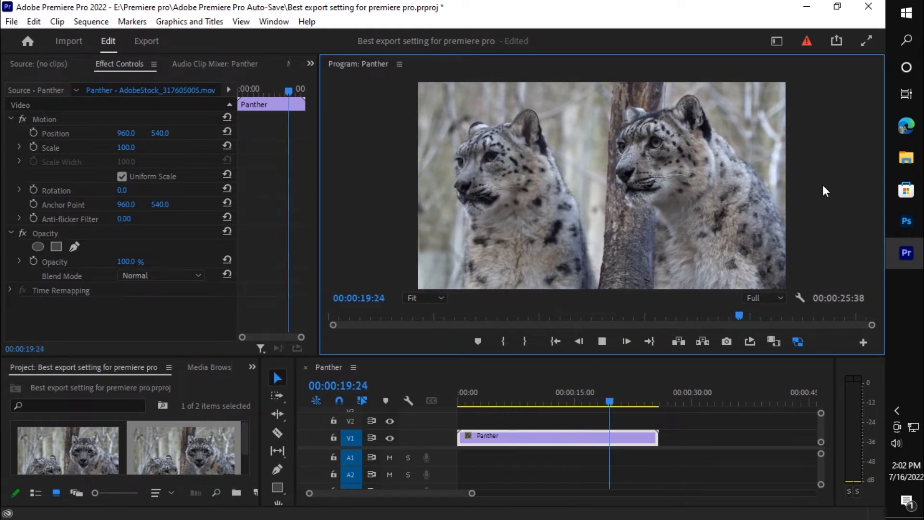
pyautogui.click(601, 344)
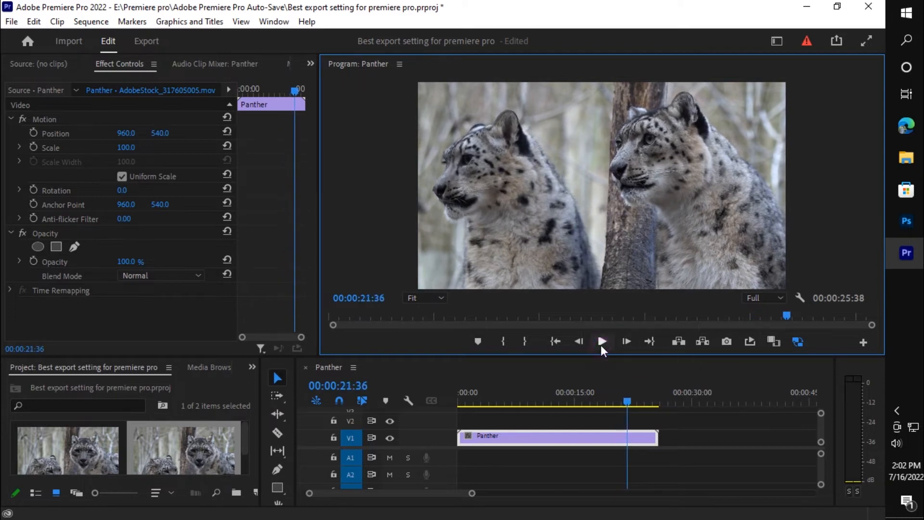
# - Open the export settings for the Panther sequence and name the output file Little panther
pyautogui.click(152, 42)
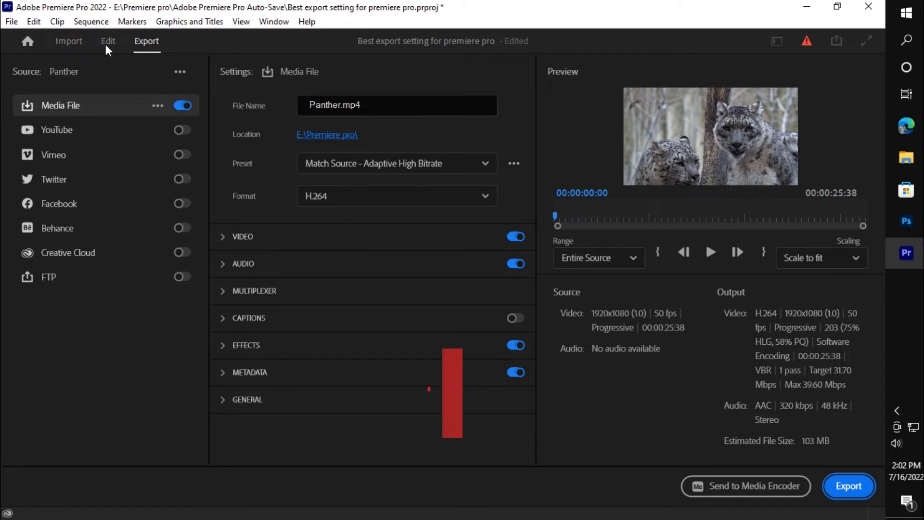
pyautogui.click(106, 43)
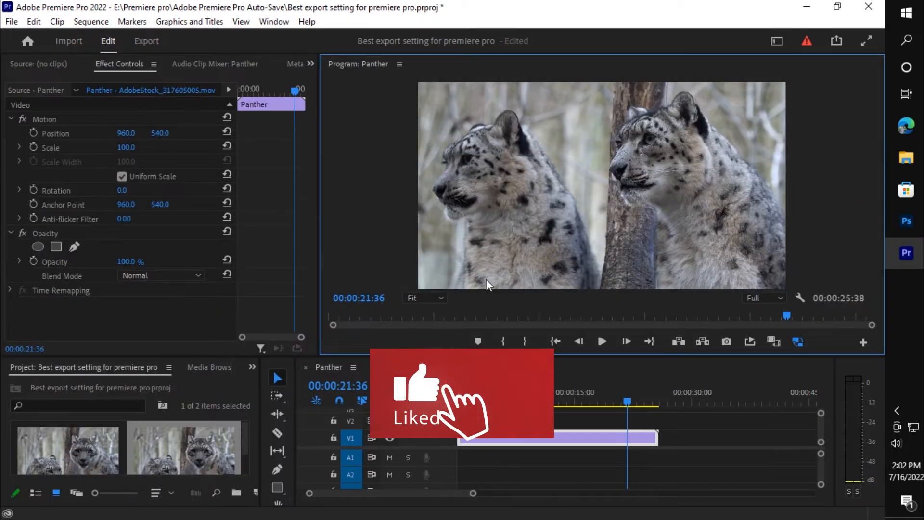
pyautogui.hotkey('ctrl', 'm')
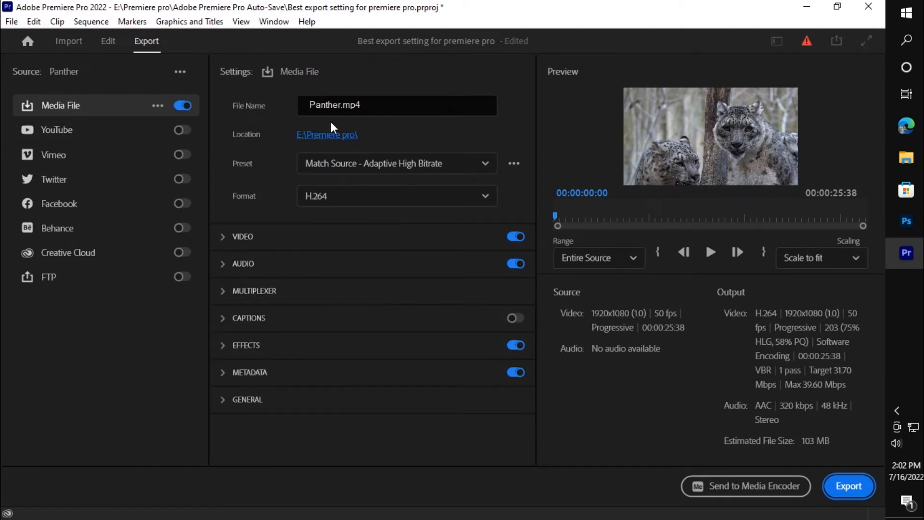
pyautogui.doubleClick(339, 105)
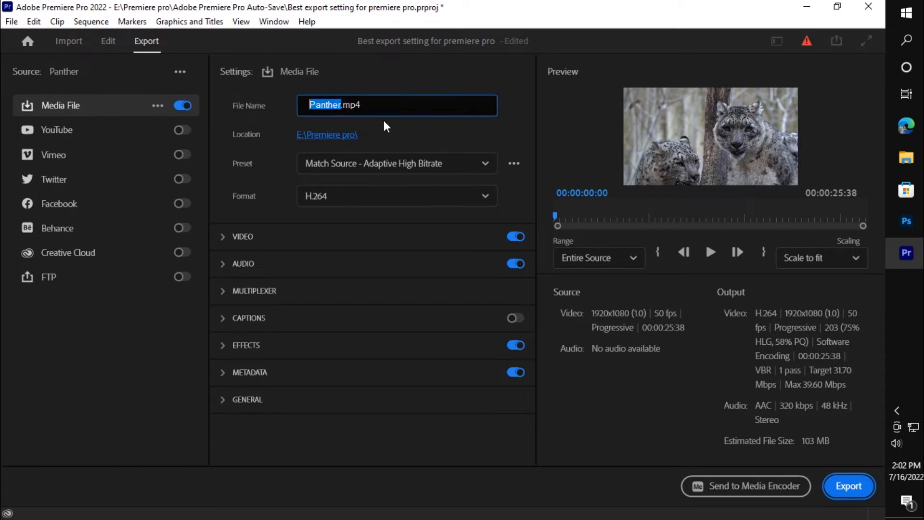
pyautogui.write('Little p')
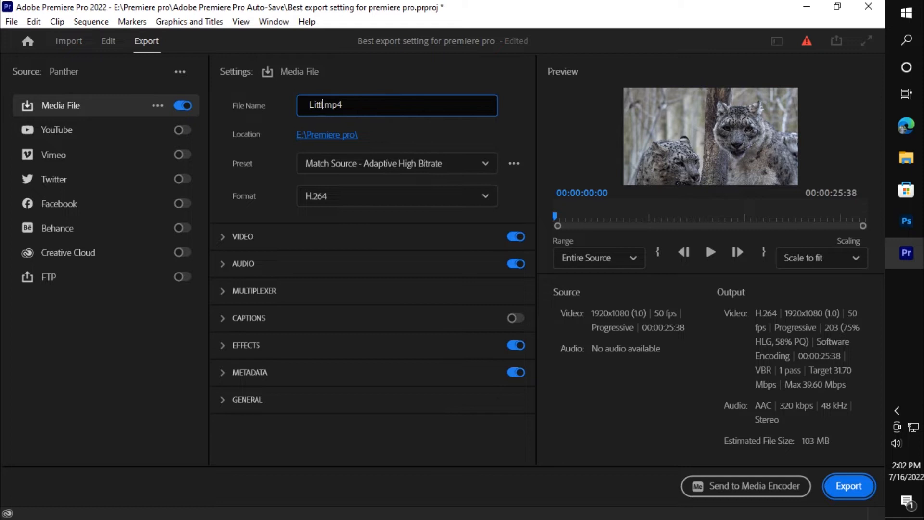
pyautogui.write('anther')
# - Browse the available export formats and try AS-10
pyautogui.click(474, 197)
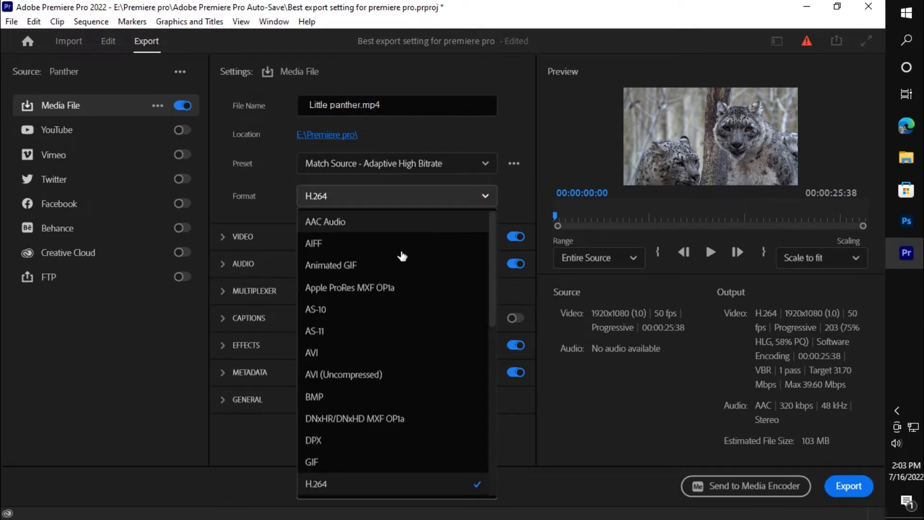
pyautogui.scroll(-5, 394, 323)
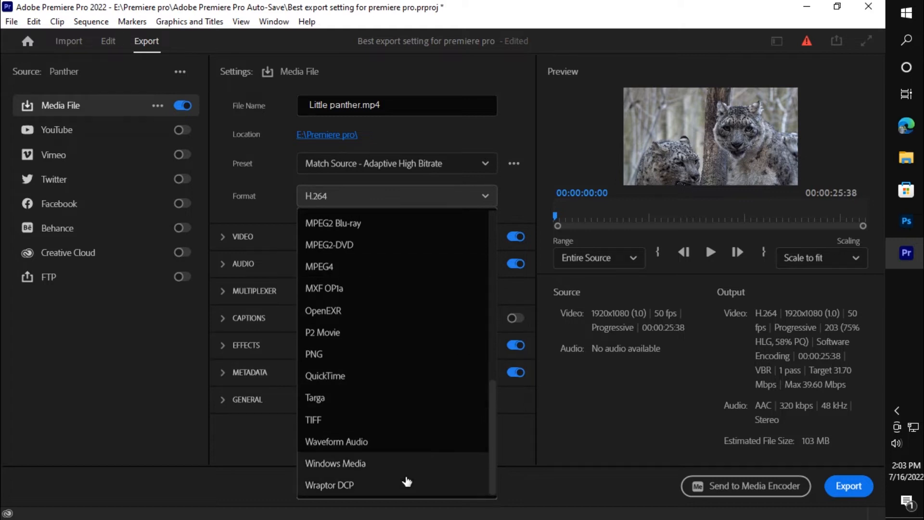
pyautogui.scroll(5, 384, 361)
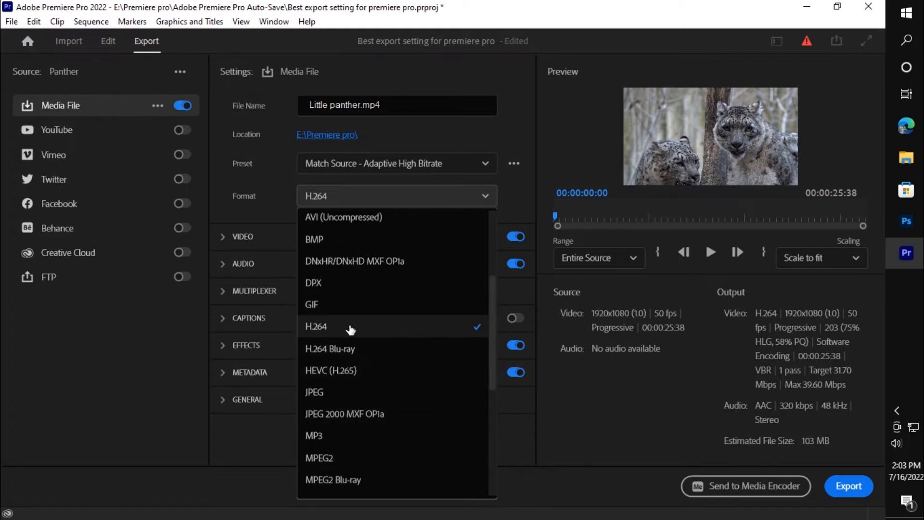
pyautogui.click(361, 246)
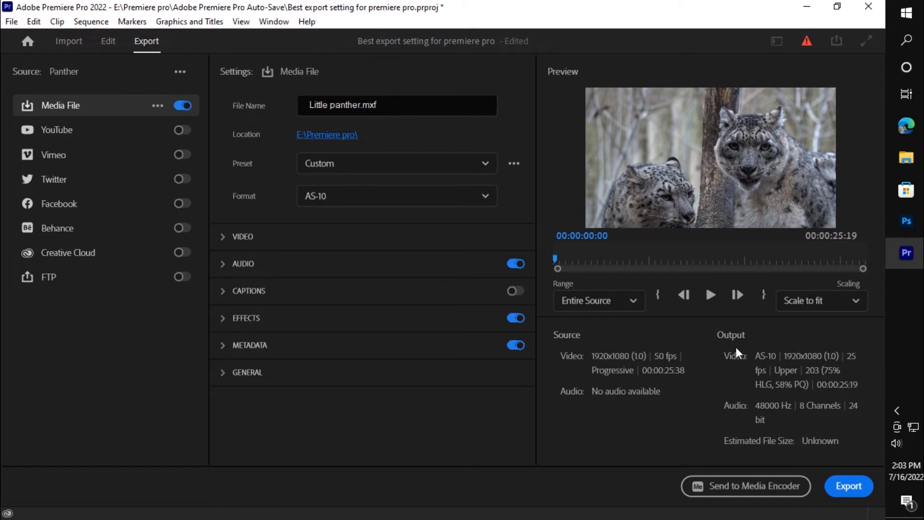
# - Set the export format to H.264
pyautogui.click(421, 200)
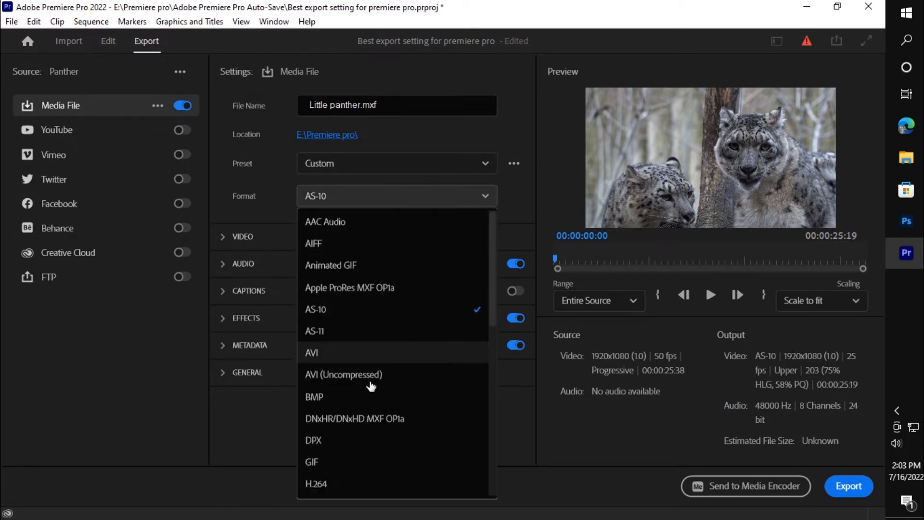
pyautogui.scroll(-5, 374, 400)
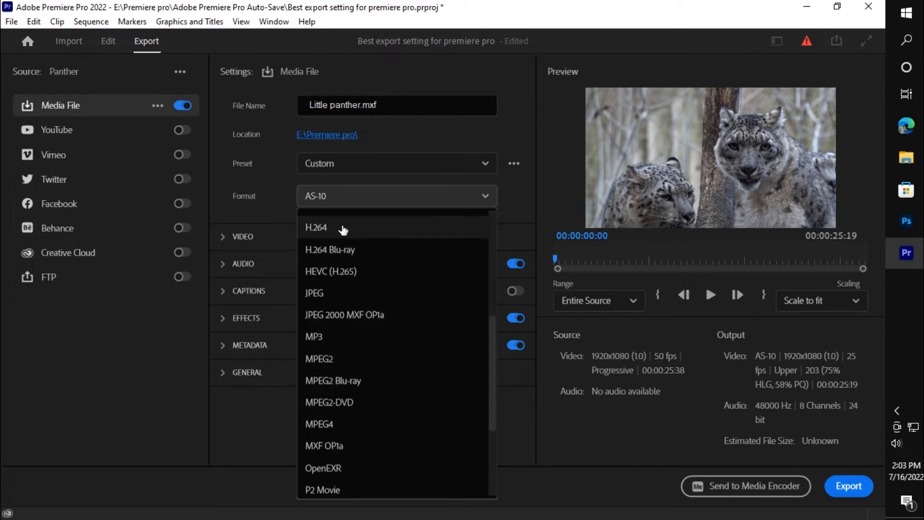
pyautogui.click(352, 227)
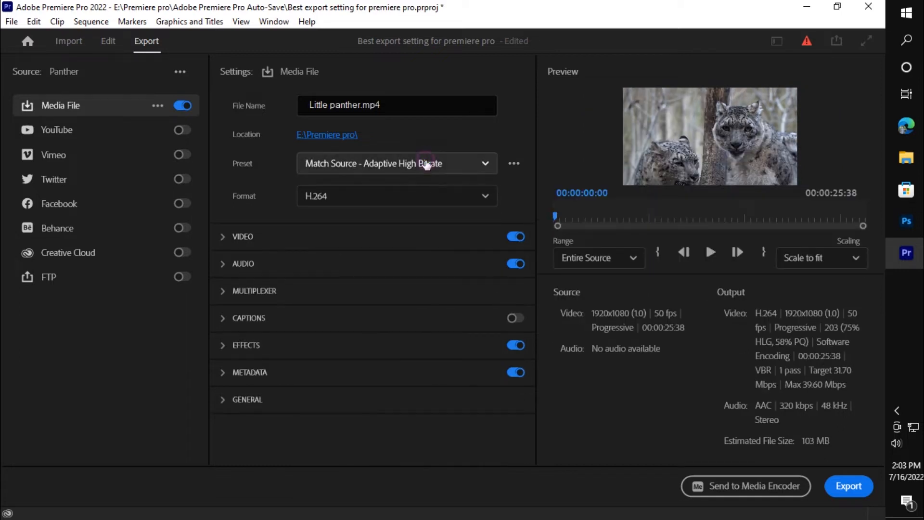
# - Apply the High Quality 2160p 4K preset and set the video frame size to Full HD (1920 x 1080)
pyautogui.click(426, 163)
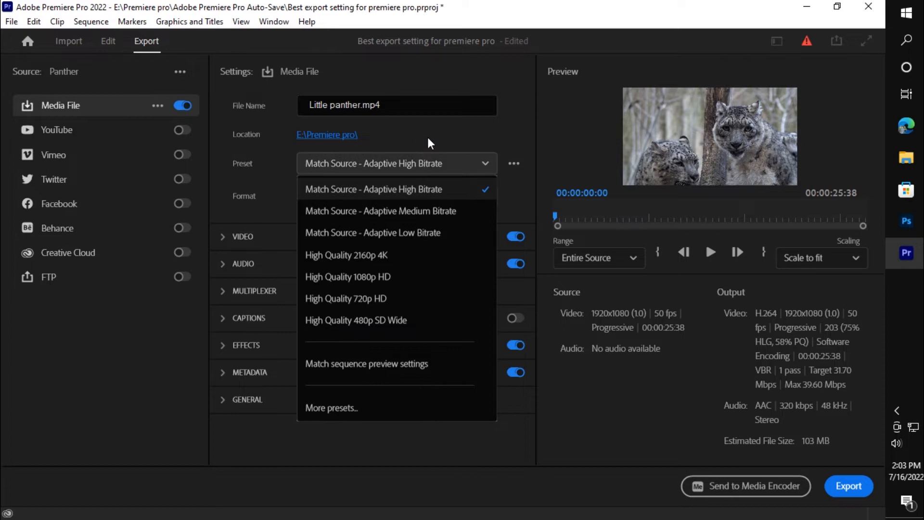
pyautogui.click(404, 256)
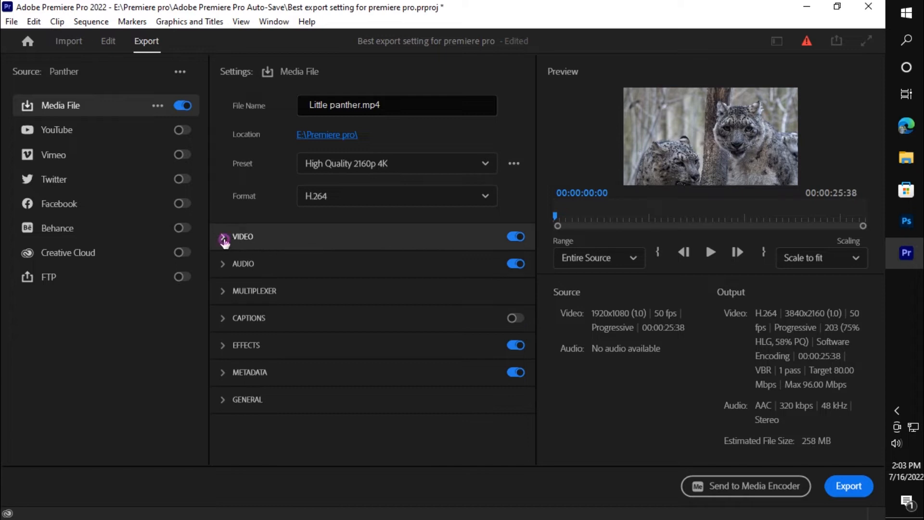
pyautogui.click(224, 238)
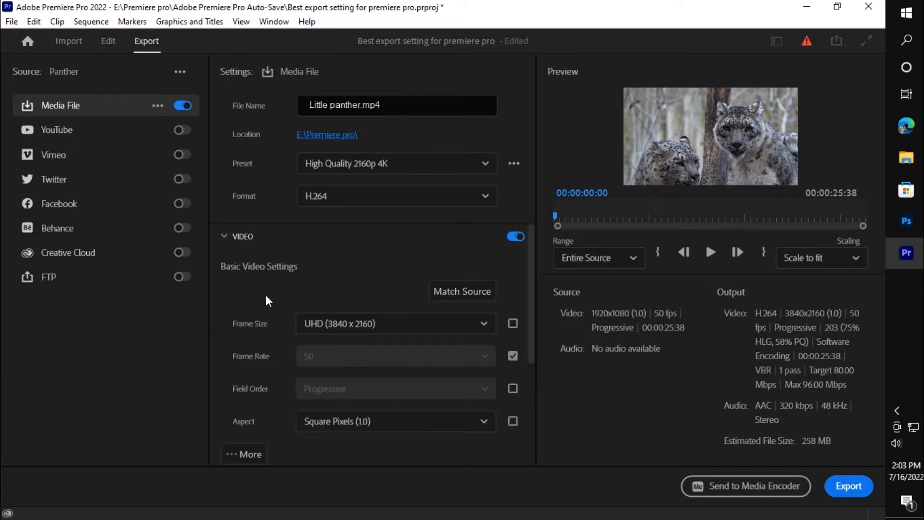
pyautogui.scroll(-2, 266, 300)
pyautogui.click(424, 252)
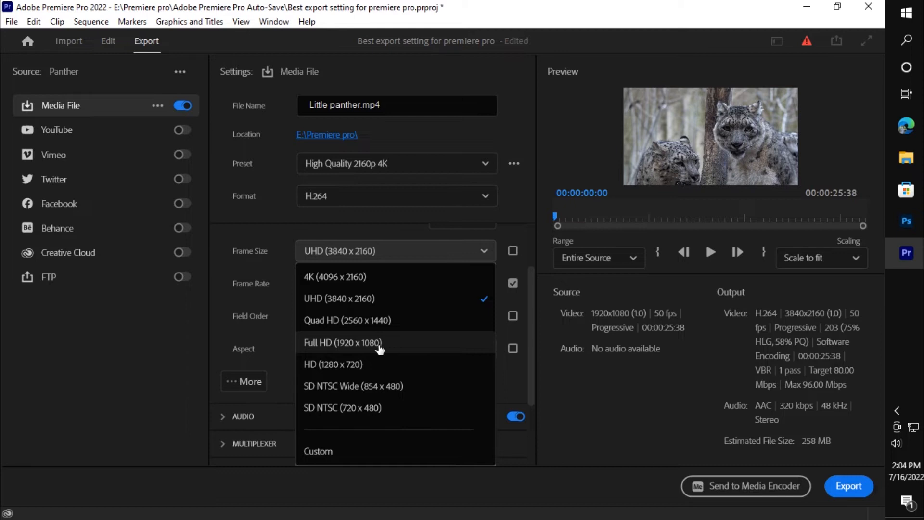
pyautogui.click(379, 342)
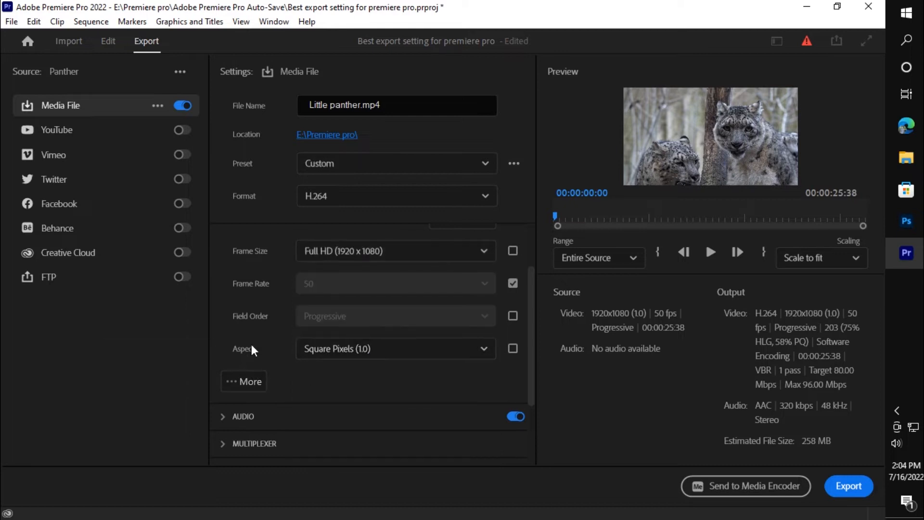
# - Unlock the frame rate from the source, choose 50, and set it to match the source again
pyautogui.click(513, 284)
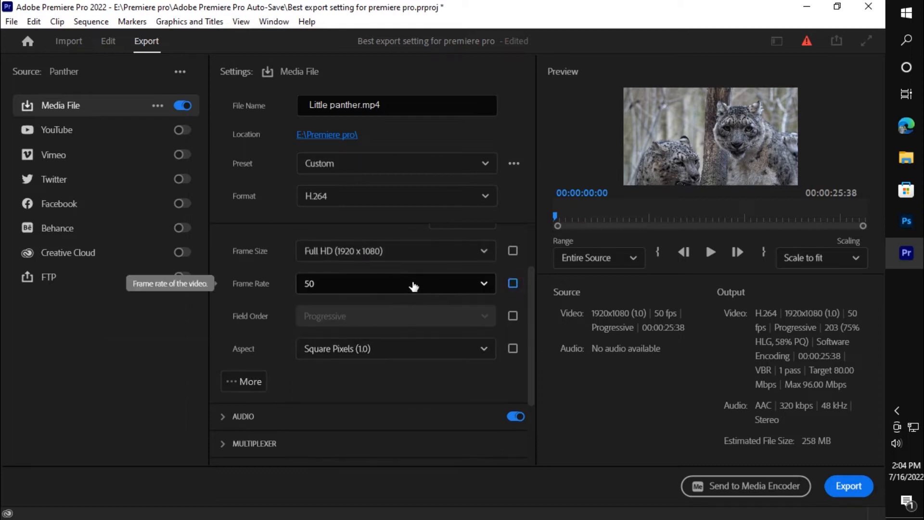
pyautogui.click(416, 290)
pyautogui.scroll(-3, 377, 398)
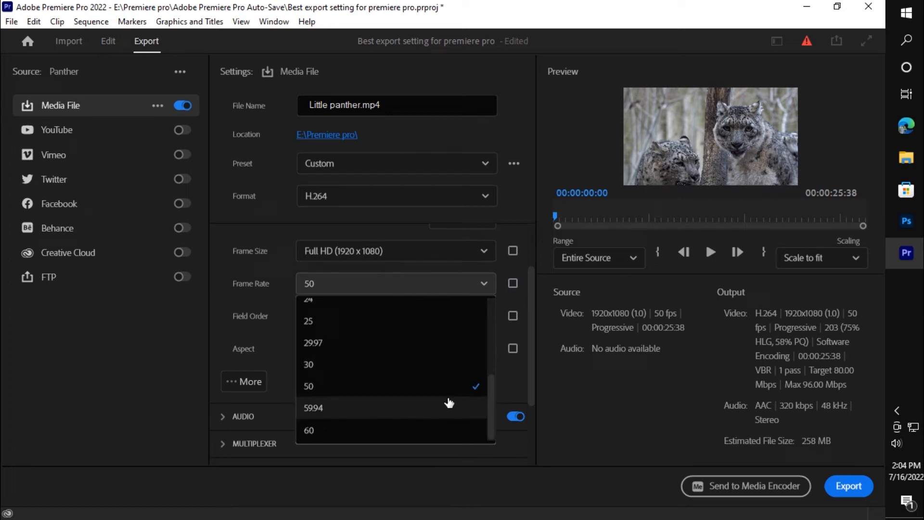
pyautogui.click(320, 385)
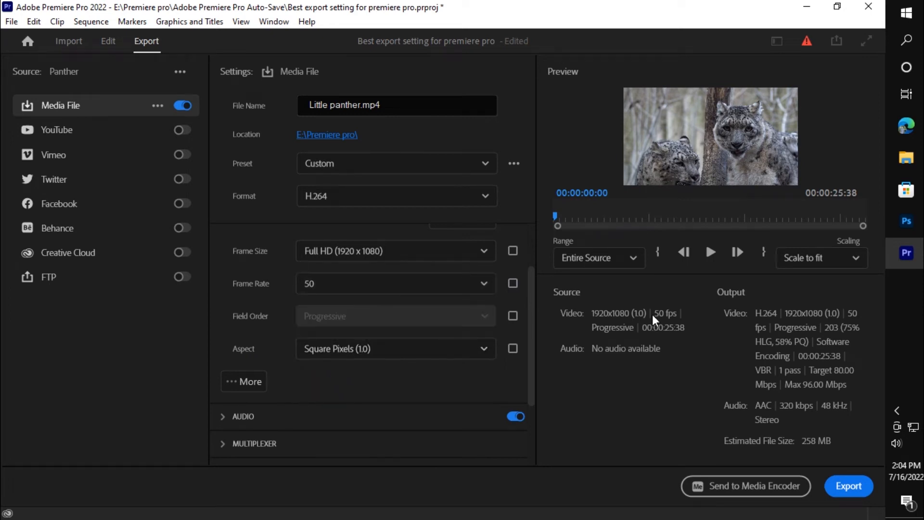
pyautogui.click(513, 284)
# - Show the additional video settings and enable Use Maximum Render Quality
pyautogui.scroll(-2, 231, 308)
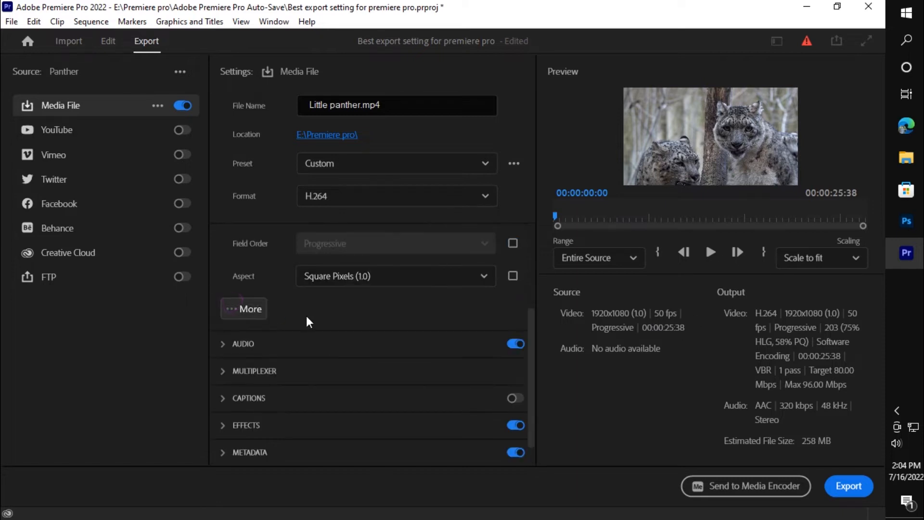
pyautogui.click(235, 309)
pyautogui.scroll(-3, 306, 325)
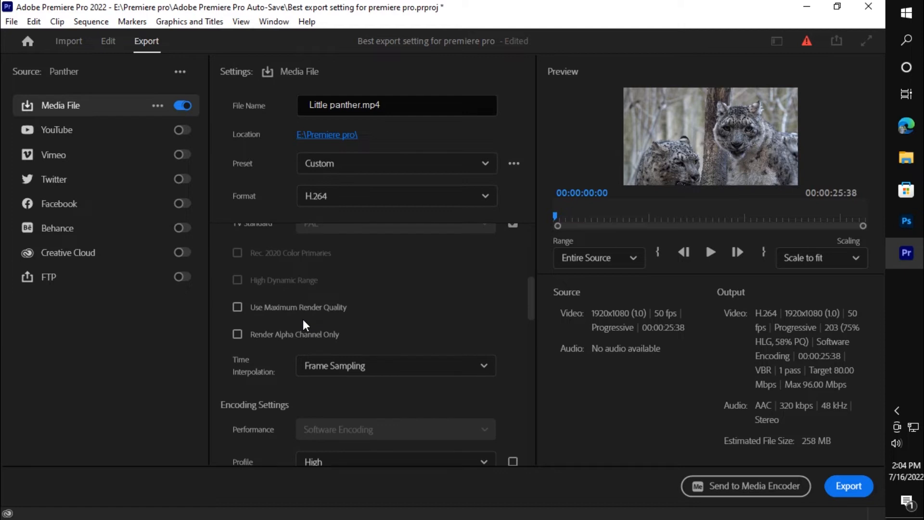
pyautogui.scroll(2, 304, 325)
pyautogui.moveTo(304, 326)
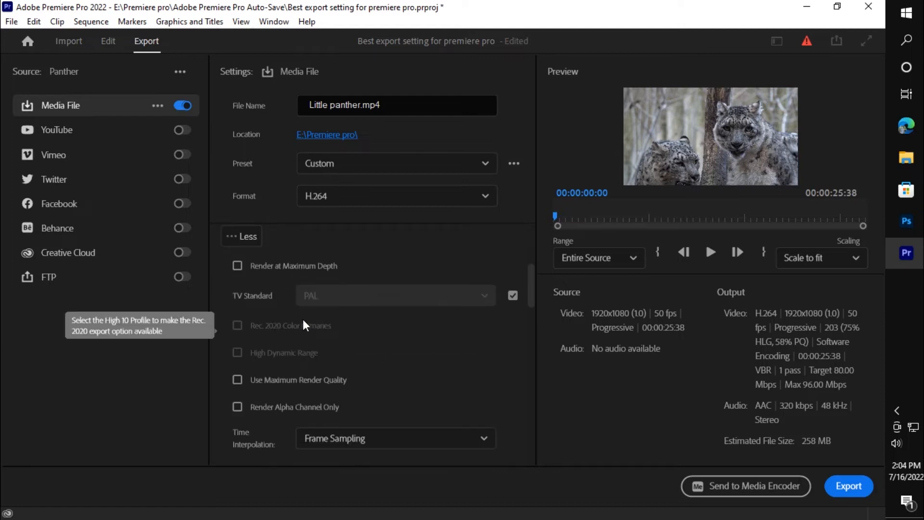
pyautogui.click(237, 379)
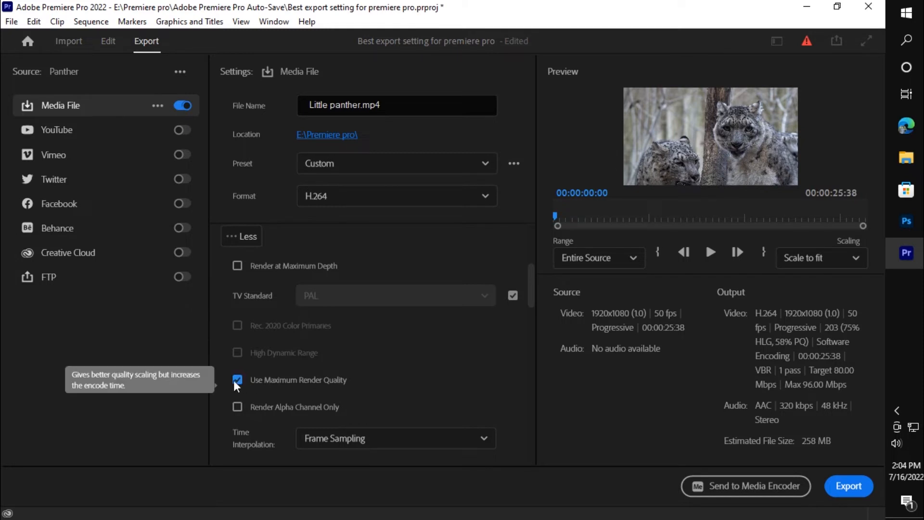
# - Try Optical Flow as the time interpolation and return it to Frame Sampling
pyautogui.scroll(-2, 303, 397)
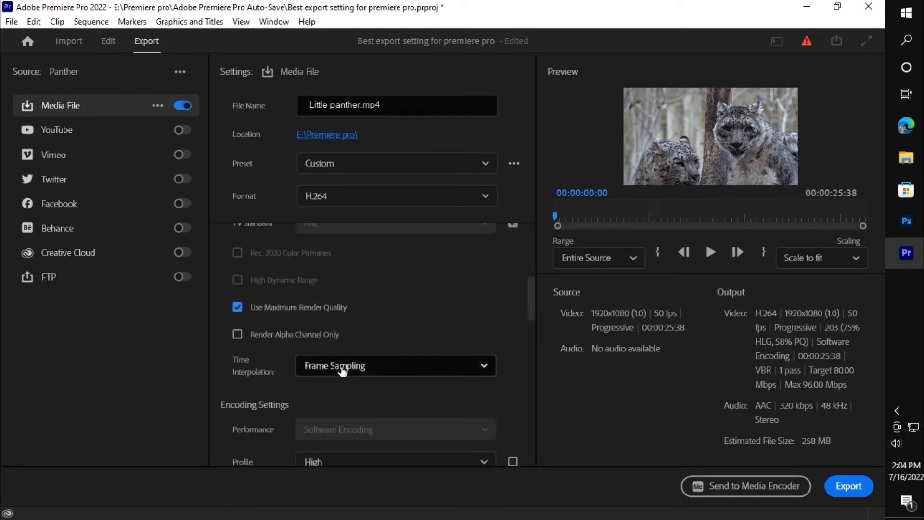
pyautogui.click(342, 367)
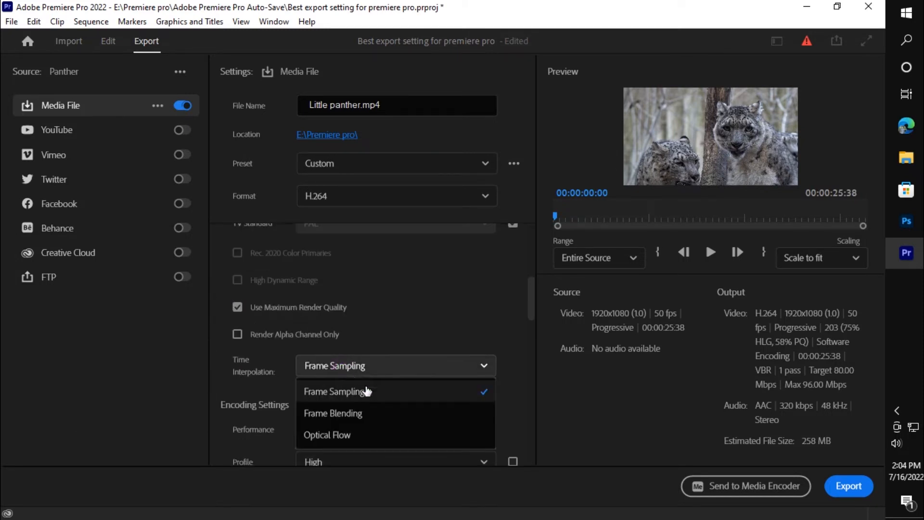
pyautogui.click(385, 435)
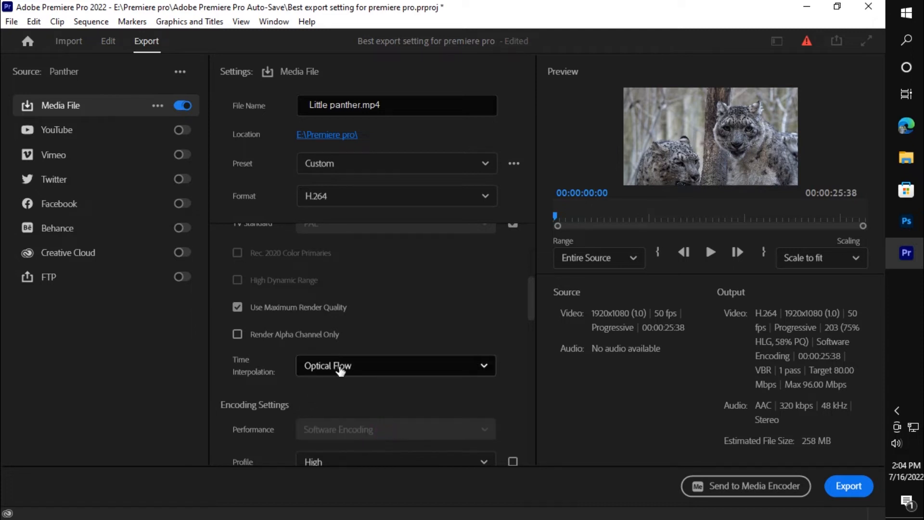
pyautogui.click(340, 370)
pyautogui.click(344, 400)
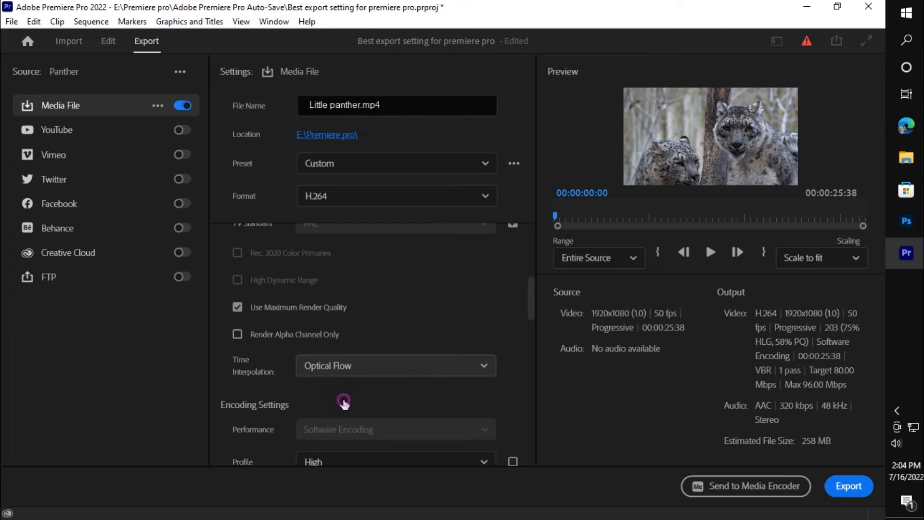
# - Set the profile to High in the encoding settings
pyautogui.scroll(-2, 268, 373)
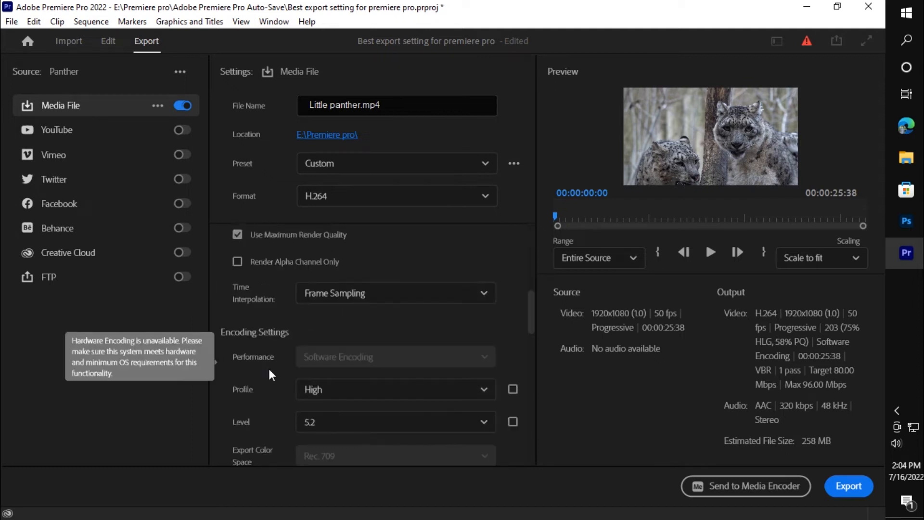
pyautogui.scroll(-2, 271, 375)
pyautogui.moveTo(453, 283)
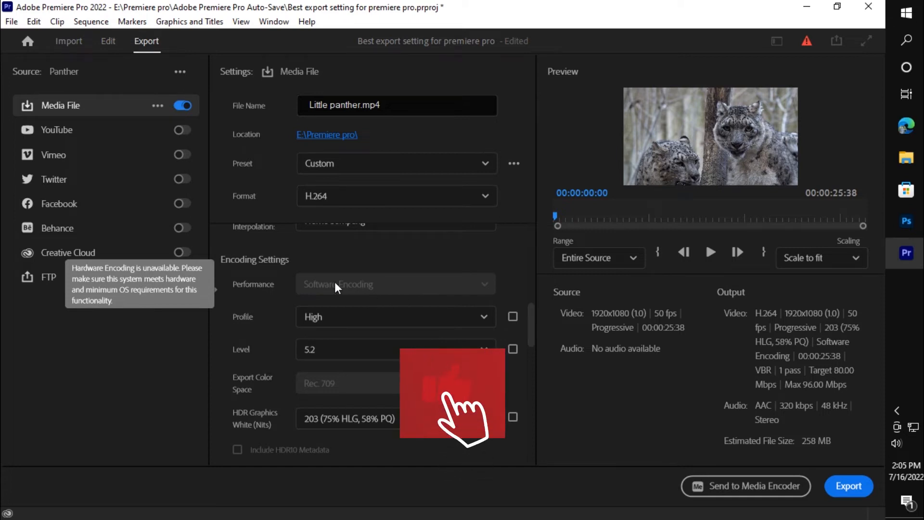
pyautogui.click(343, 317)
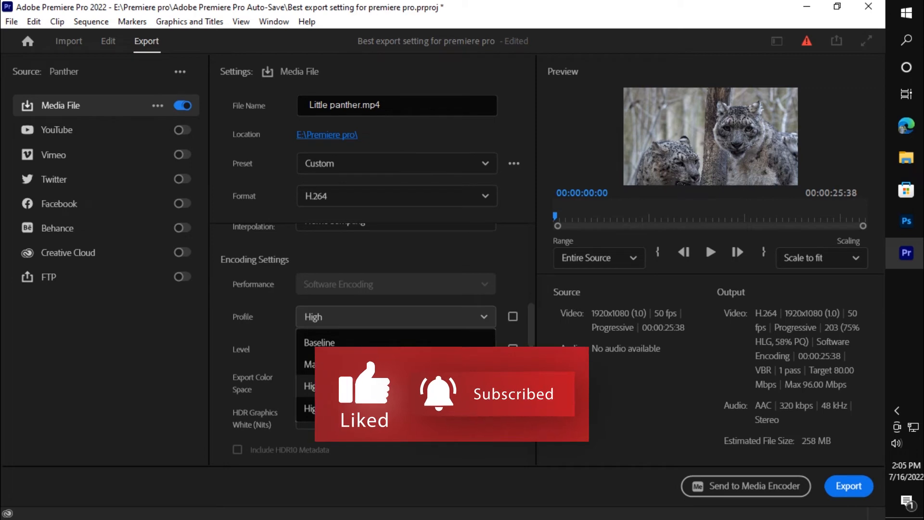
pyautogui.click(384, 386)
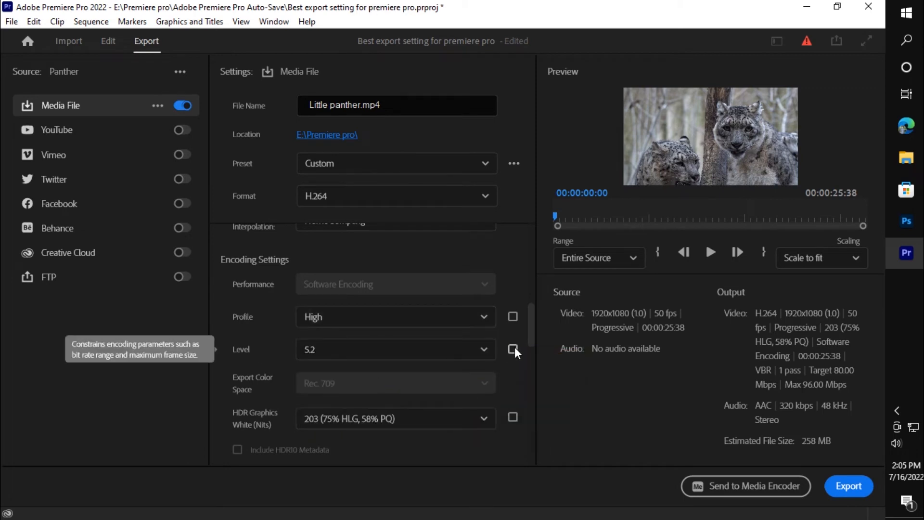
# - Set the encoding level to 4.2
pyautogui.click(438, 351)
pyautogui.scroll(1, 397, 375)
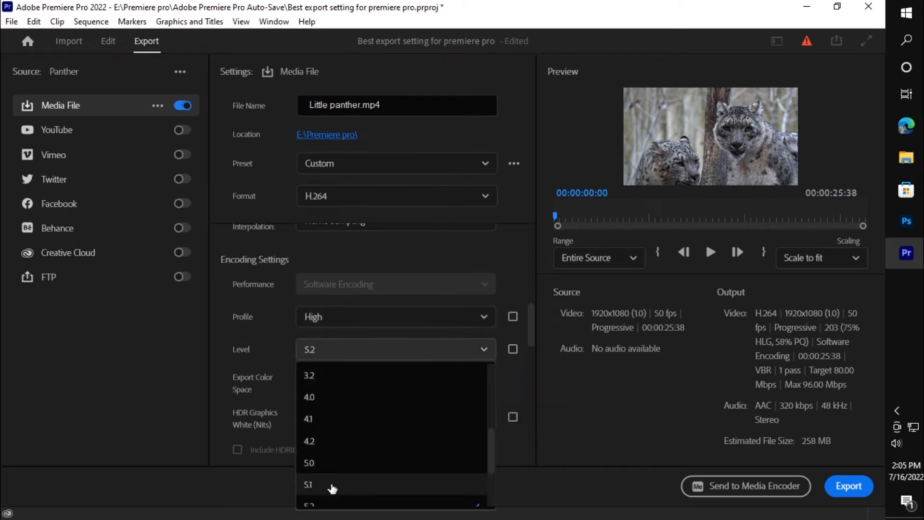
pyautogui.click(324, 441)
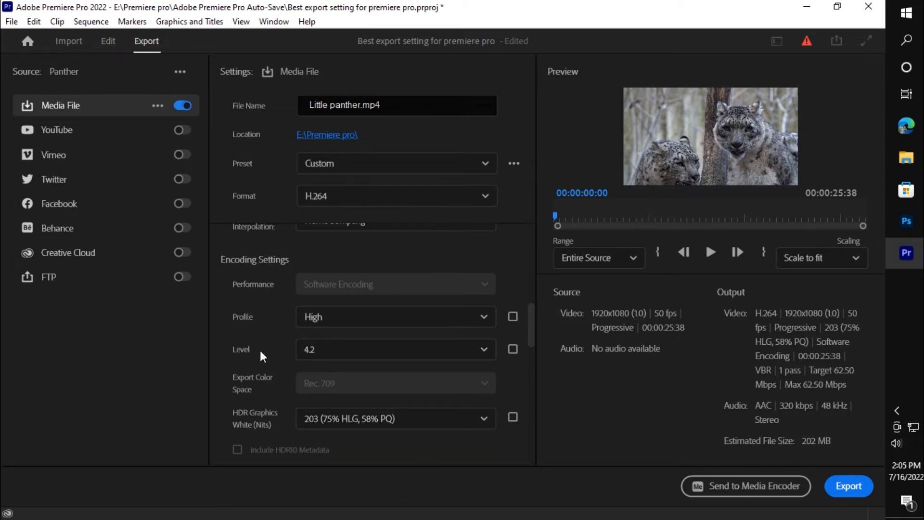
# - Choose VBR, 1 pass as the bitrate encoding in the video bitrate settings
pyautogui.scroll(-8, 260, 351)
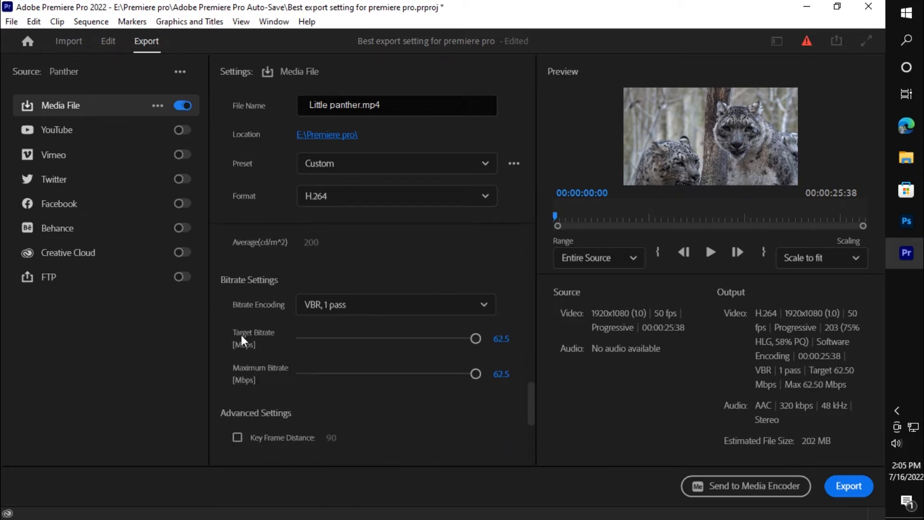
pyautogui.click(383, 308)
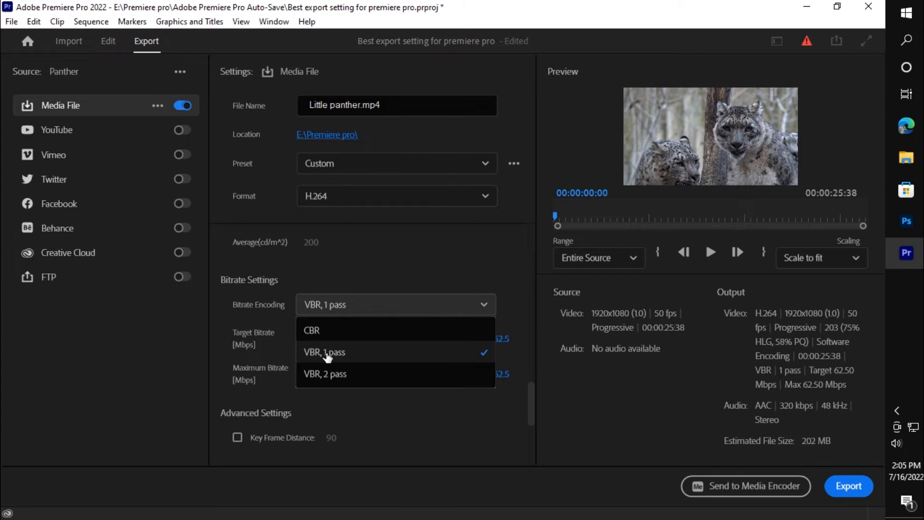
pyautogui.click(328, 355)
# - Try a target bitrate of 80 Mbps, and set it to 40 Mbps
pyautogui.click(501, 339)
pyautogui.write('80')
pyautogui.press('Return')
pyautogui.click(500, 338)
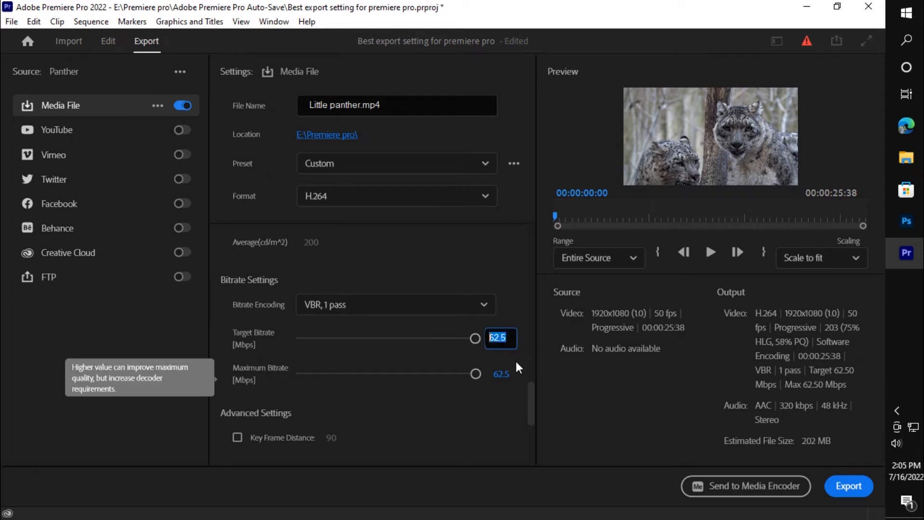
pyautogui.write('40')
pyautogui.click(518, 324)
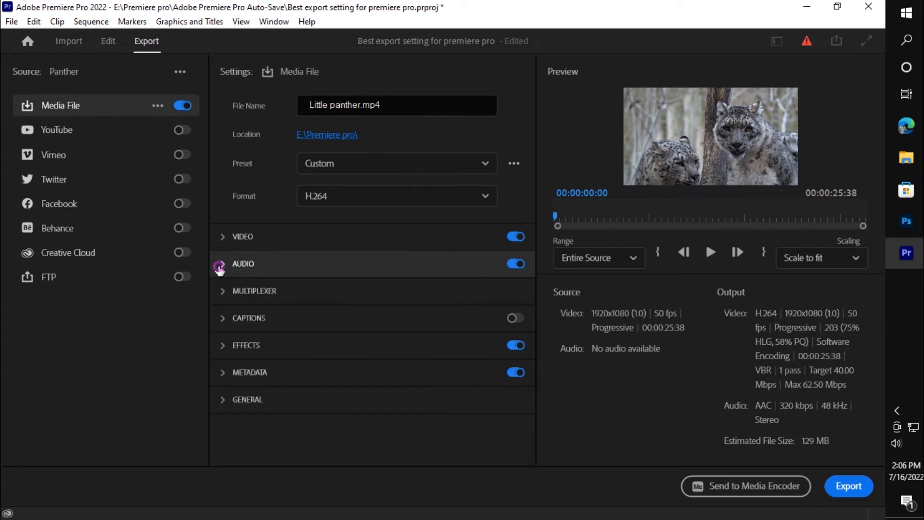
# - Show the audio export settings and choose AAC for both the audio format and the audio codec
pyautogui.click(219, 265)
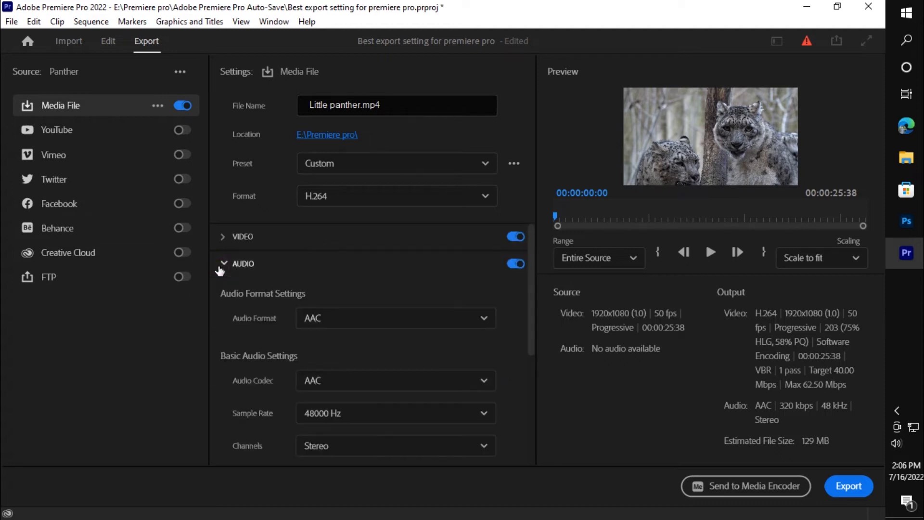
pyautogui.click(386, 321)
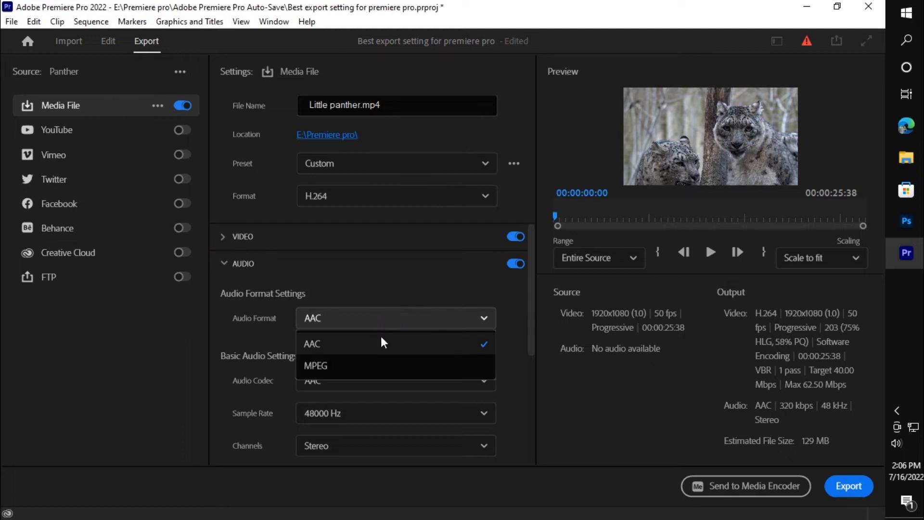
pyautogui.click(337, 347)
pyautogui.scroll(-3, 250, 356)
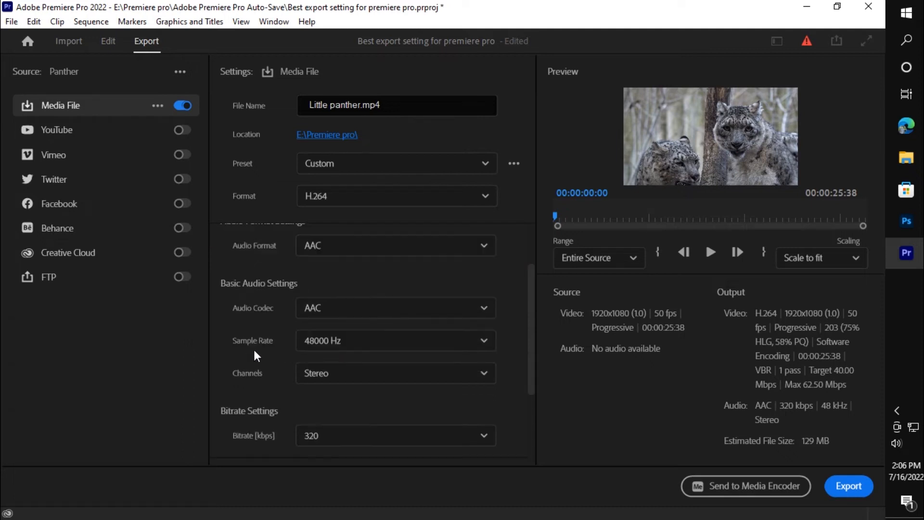
pyautogui.click(340, 309)
pyautogui.click(330, 337)
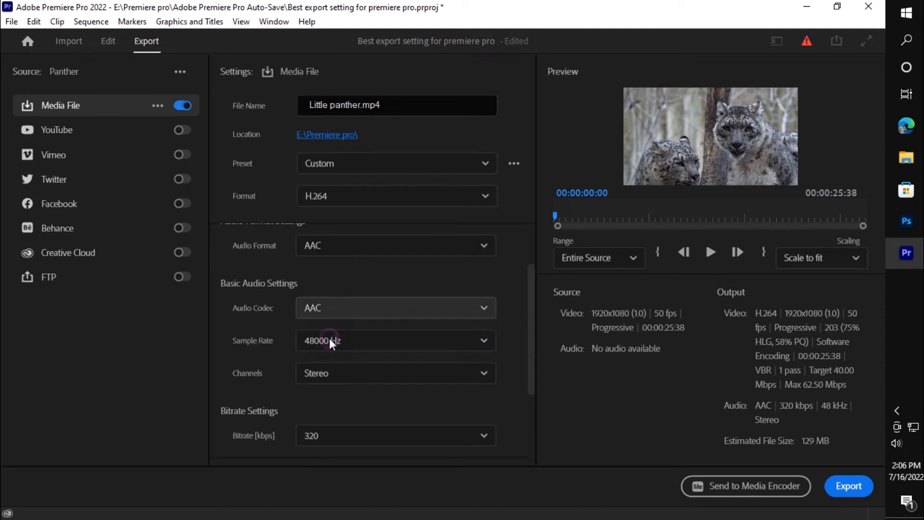
# - Set the audio sample rate to 48000 Hz and the channels to Stereo
pyautogui.click(374, 342)
pyautogui.click(338, 485)
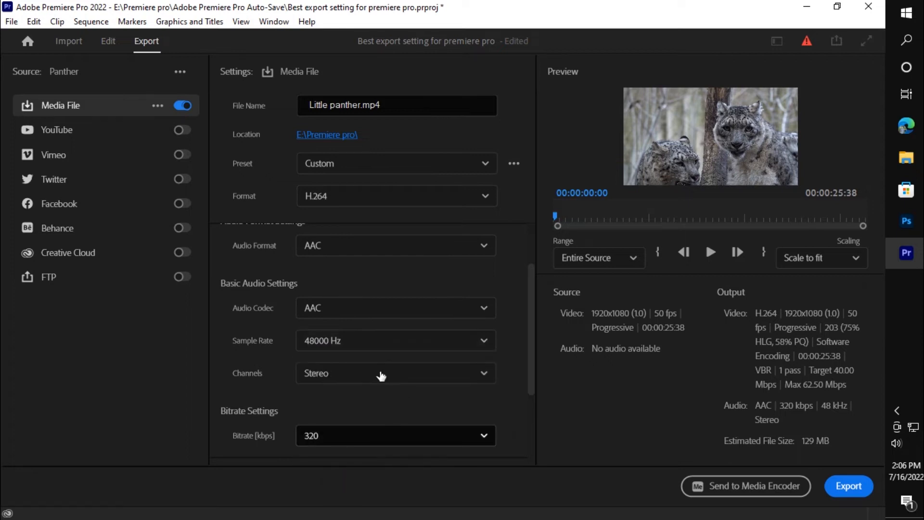
pyautogui.click(371, 373)
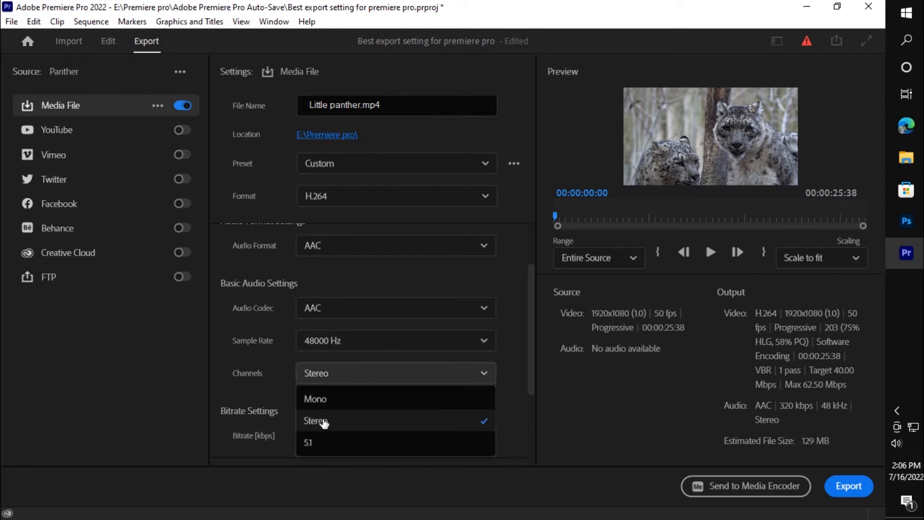
pyautogui.click(381, 419)
# - Set the audio bitrate to 448 kbps
pyautogui.scroll(-2, 312, 370)
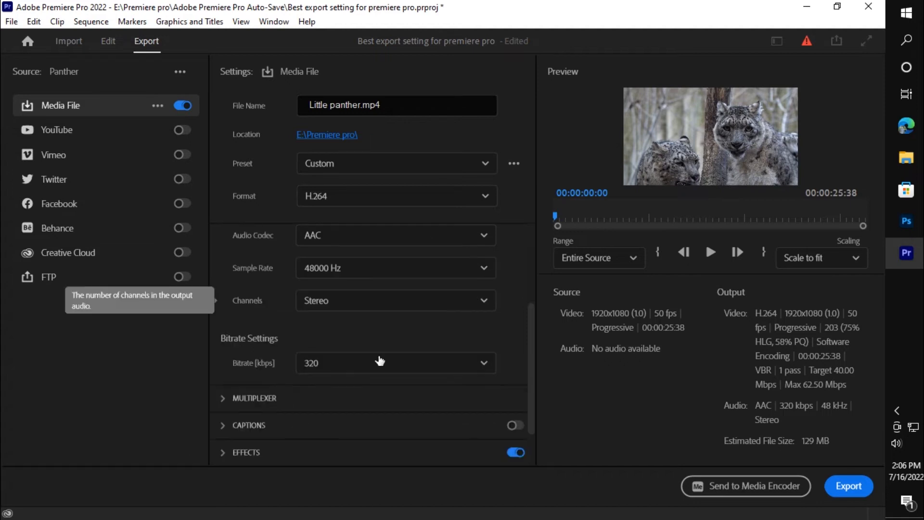
pyautogui.scroll(-2, 316, 336)
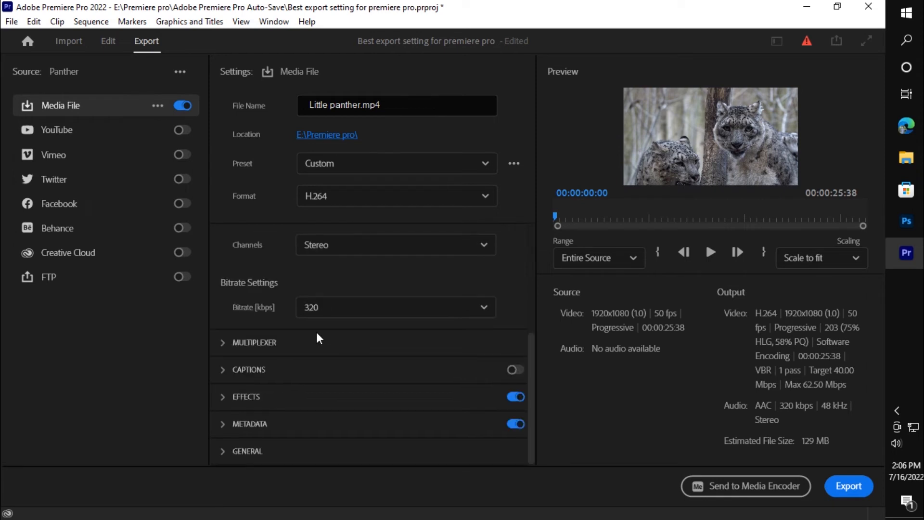
pyautogui.click(380, 308)
pyautogui.scroll(-2, 337, 436)
pyautogui.click(336, 433)
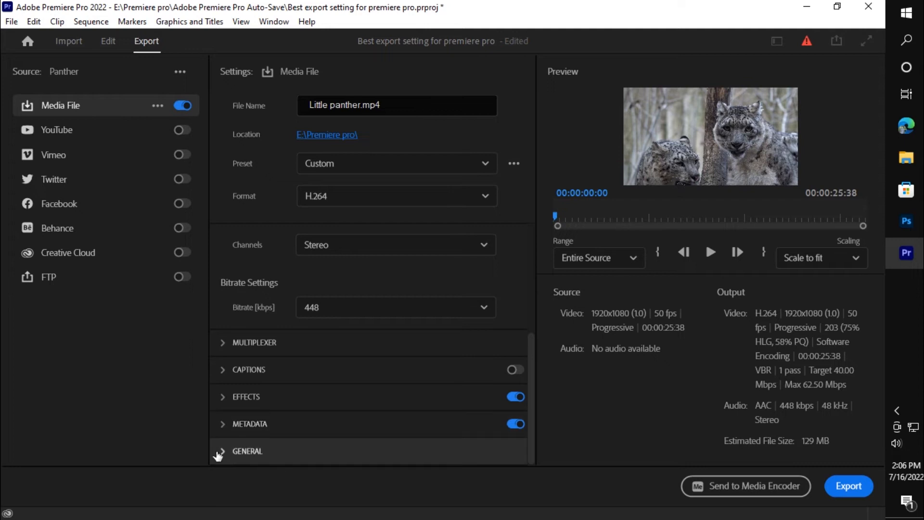
# - Enable Use Previews in the general export settings and collapse that section
pyautogui.click(222, 451)
pyautogui.click(238, 419)
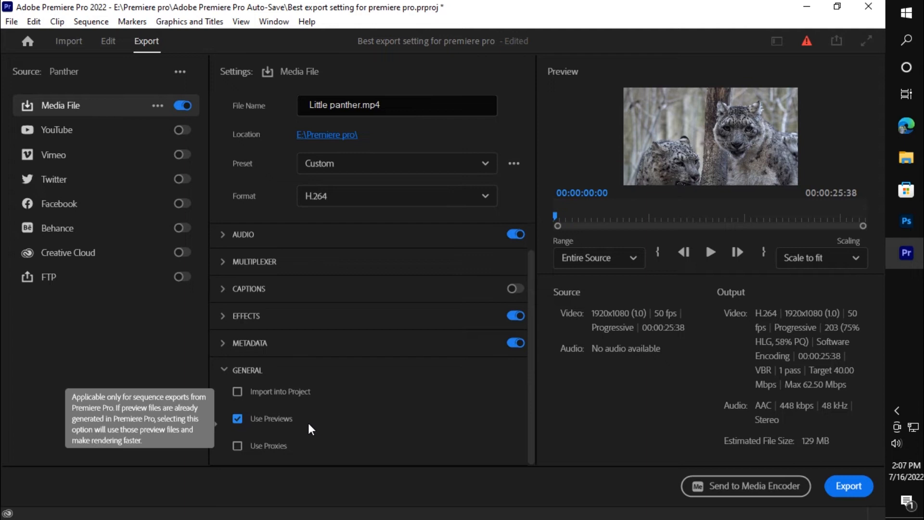
pyautogui.click(224, 370)
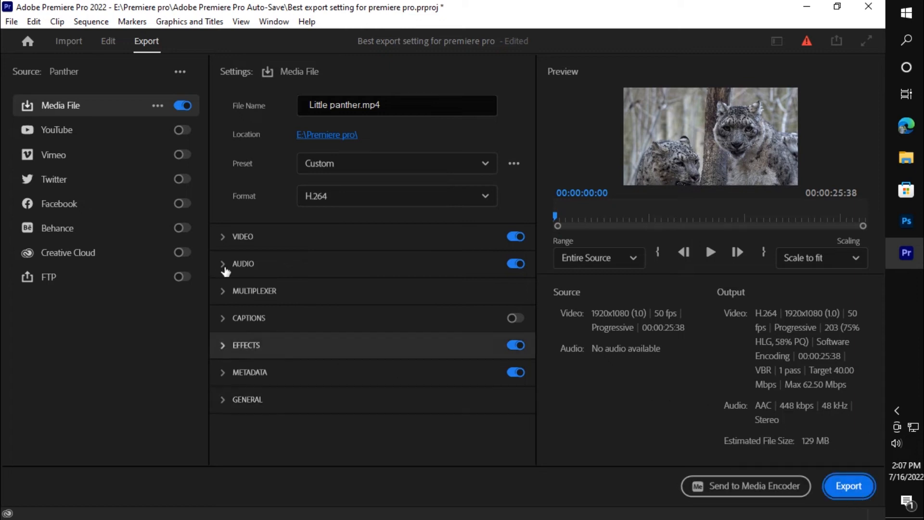
# - Confirm the Premiere pro folder as the save location and export the sequence with the current settings
pyautogui.click(341, 134)
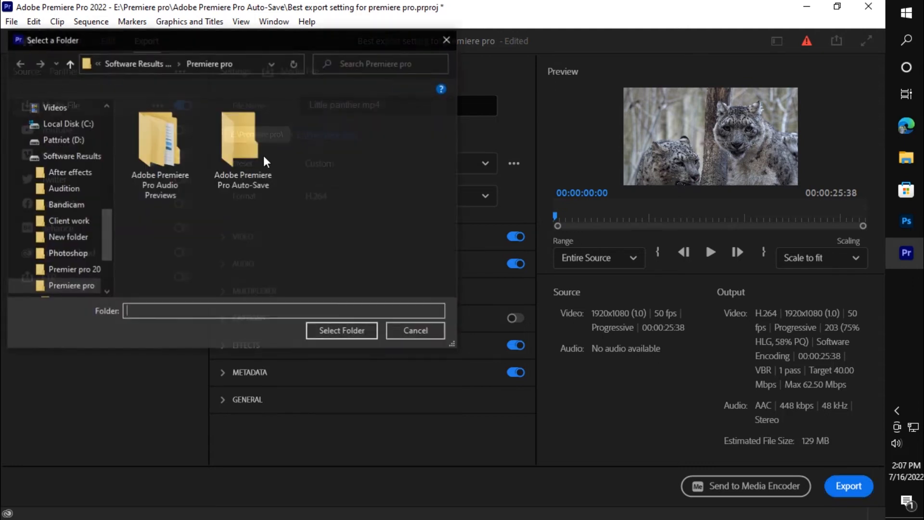
pyautogui.click(341, 337)
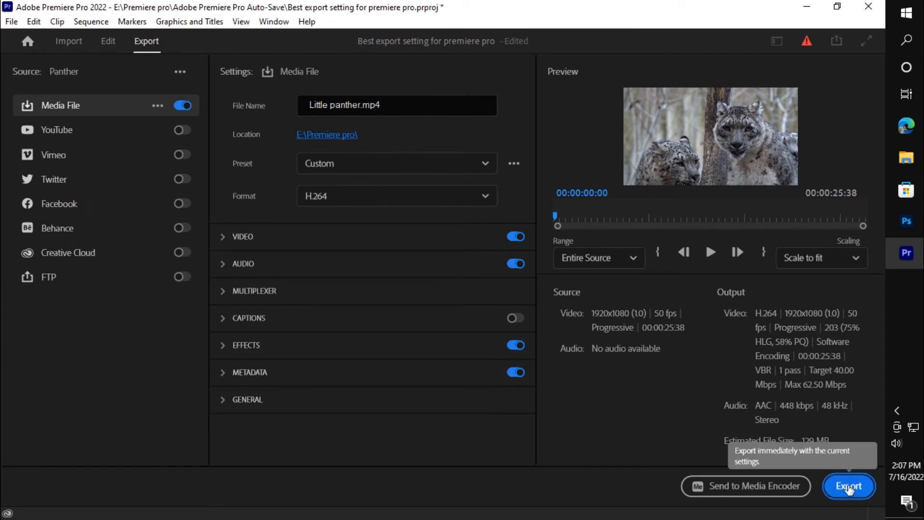
pyautogui.click(823, 485)
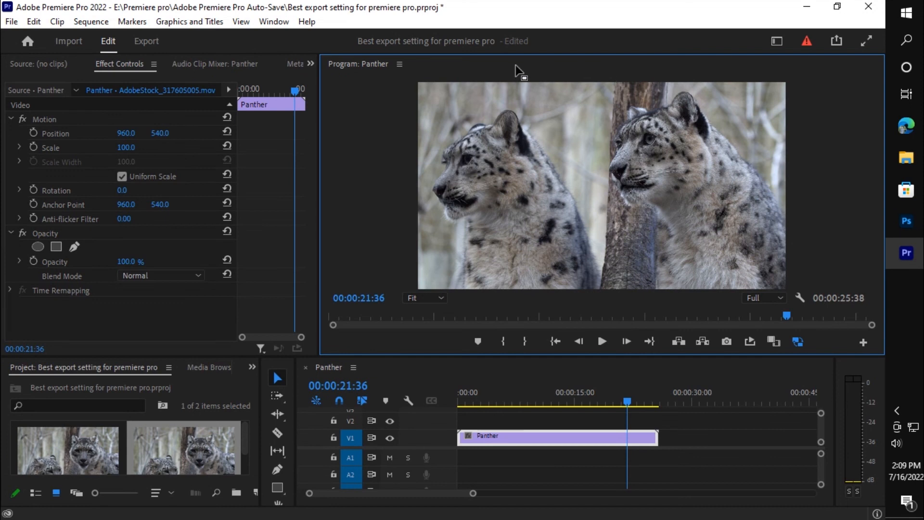
# - Maximize the Program monitor, place KMPlayer over it with Little panther.mp4, and replay the exported video from near its start
pyautogui.doubleClick(463, 63)
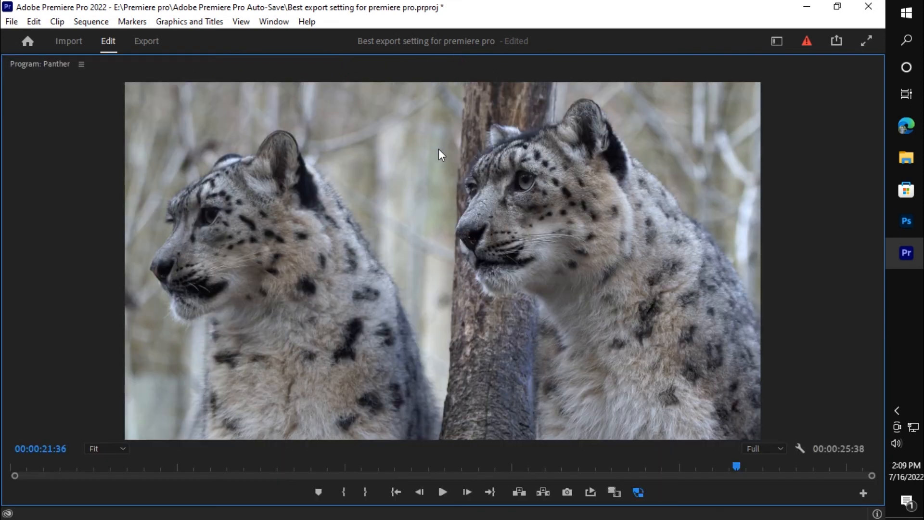
pyautogui.moveTo(297, 88); pyautogui.dragTo(722, 71)
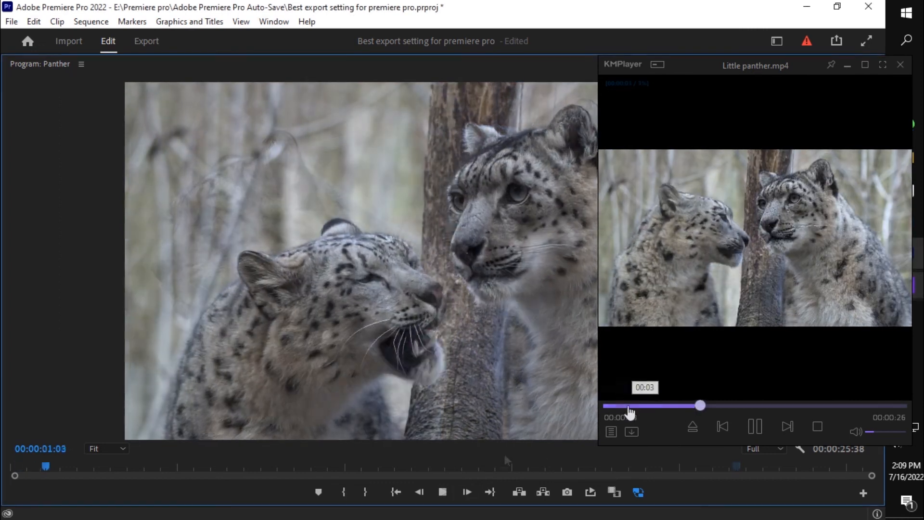
pyautogui.click(610, 406)
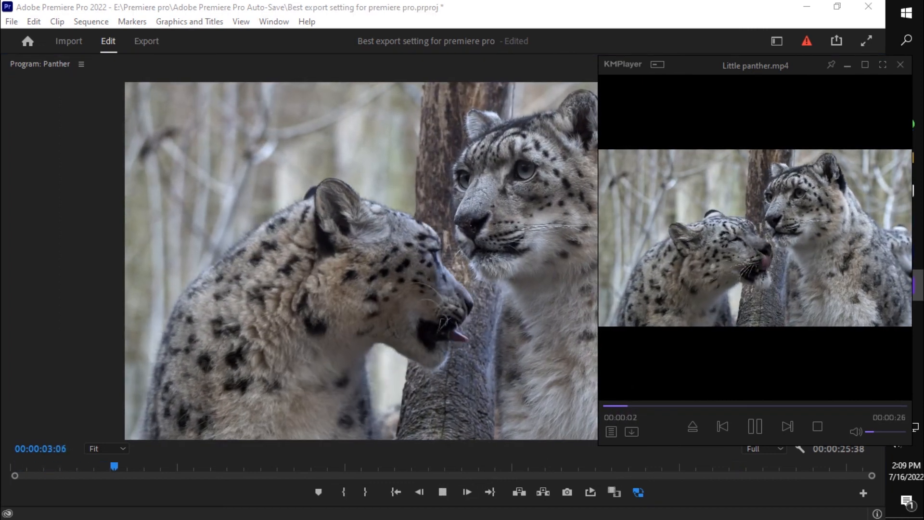
# - Enlarge and reposition the KMPlayer window to compare the exported video with the sequence playing in the Program monitor
pyautogui.moveTo(668, 445); pyautogui.dragTo(668, 519)
pyautogui.moveTo(592, 248); pyautogui.dragTo(499, 255)
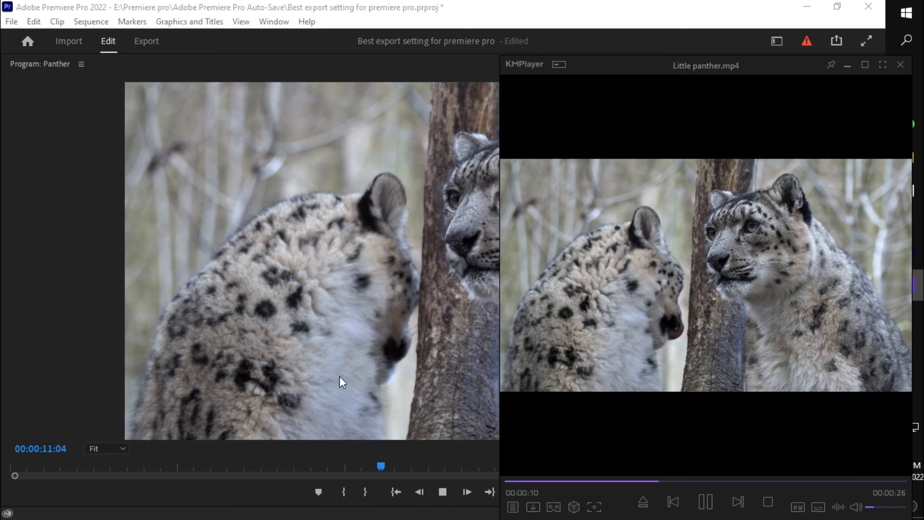
pyautogui.moveTo(568, 347); pyautogui.dragTo(614, 302)
pyautogui.click(662, 301)
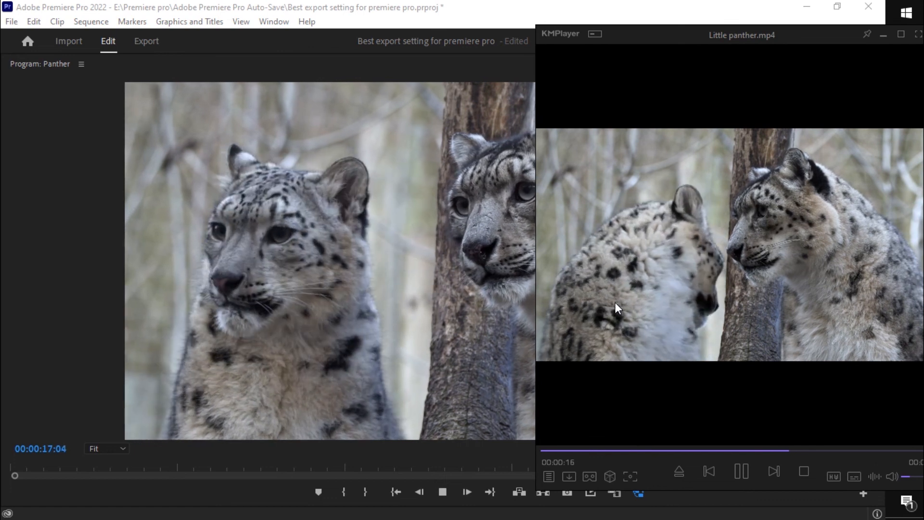
pyautogui.moveTo(691, 290); pyautogui.dragTo(654, 292)
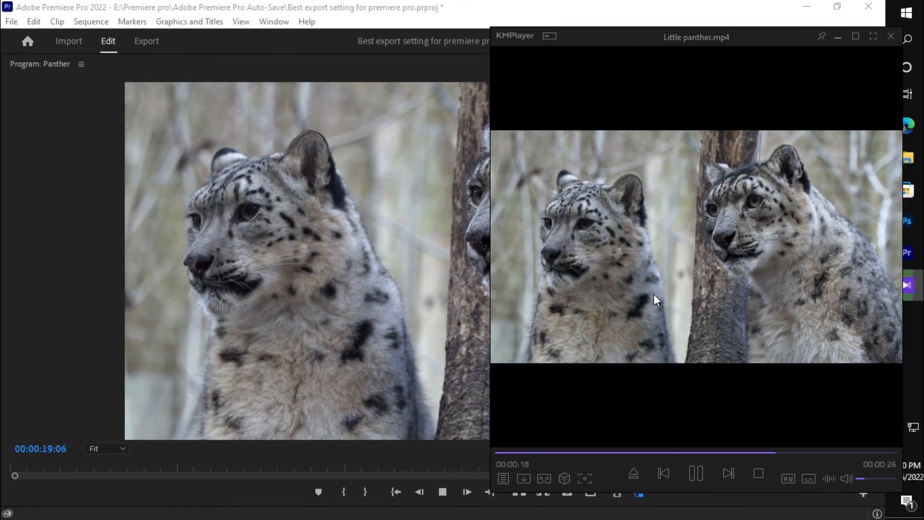